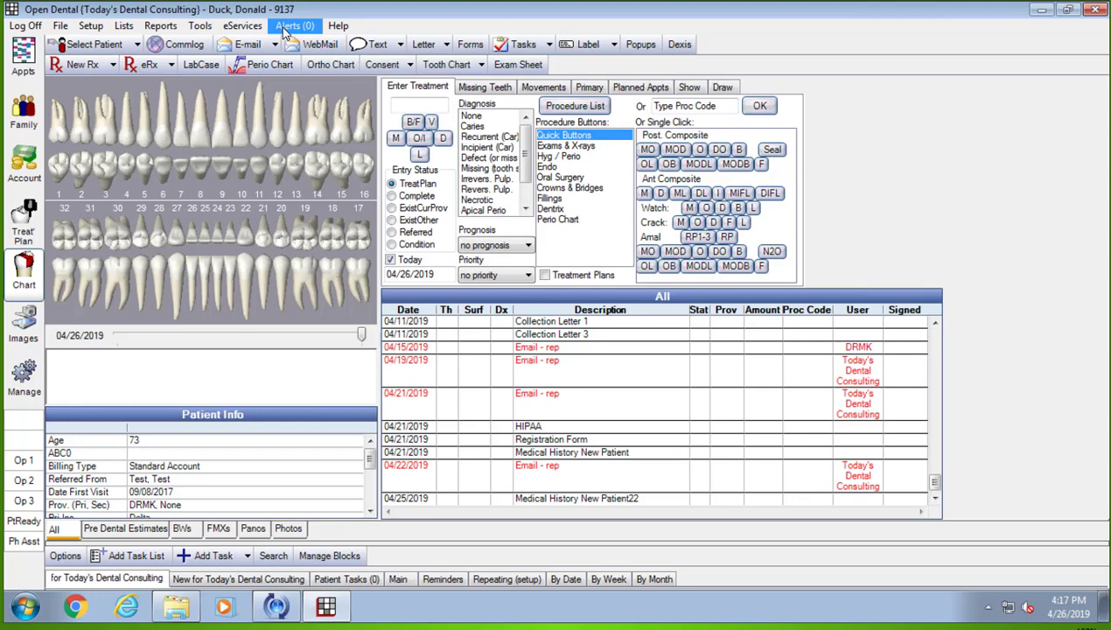
Mark teeth 1, 8, 9, 16, 17 and 32 as missing, and set tooth 16 back to not missing
{"action": "left_click", "coordinate": [63, 130]}
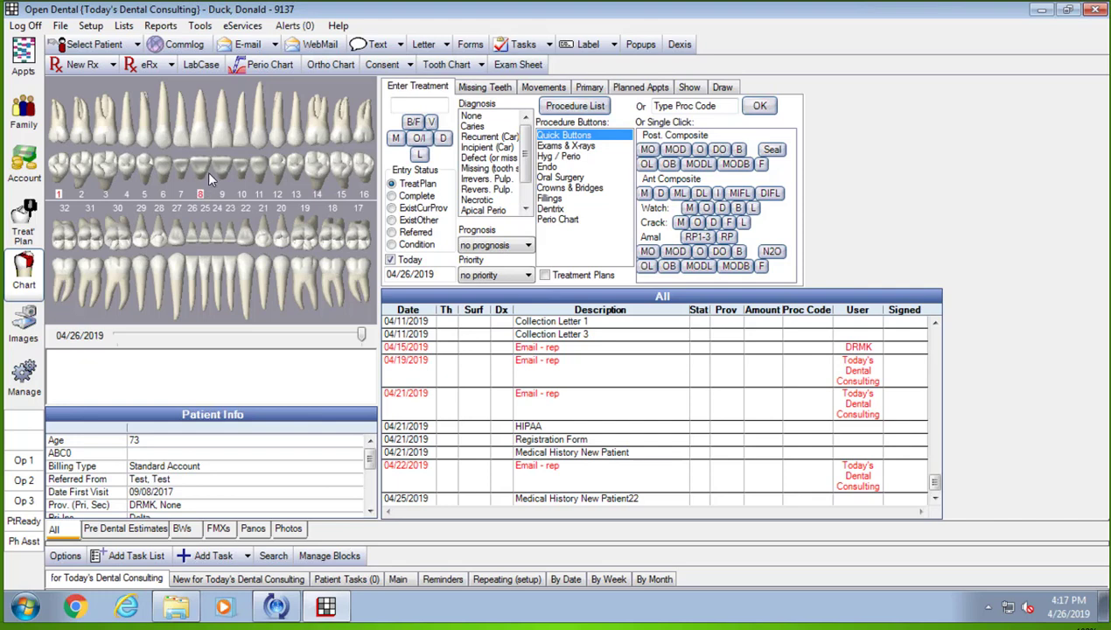
{"action": "left_click", "coordinate": [361, 167]}
{"action": "left_click", "coordinate": [366, 245]}
{"action": "left_click", "coordinate": [67, 233]}
{"action": "left_click", "coordinate": [482, 93]}
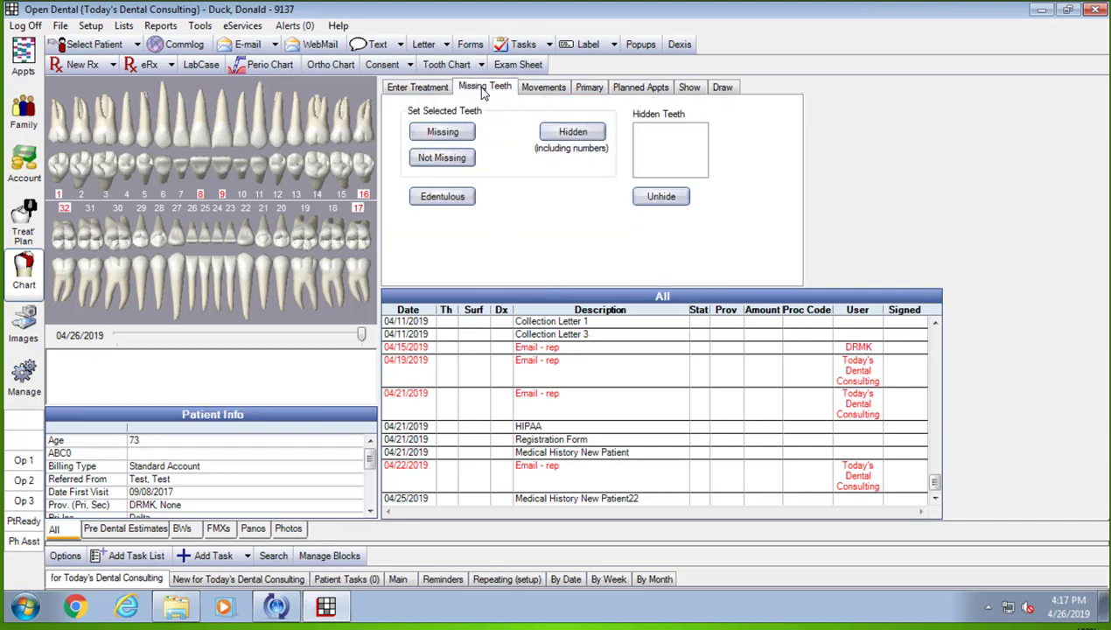
{"action": "left_click", "coordinate": [460, 138]}
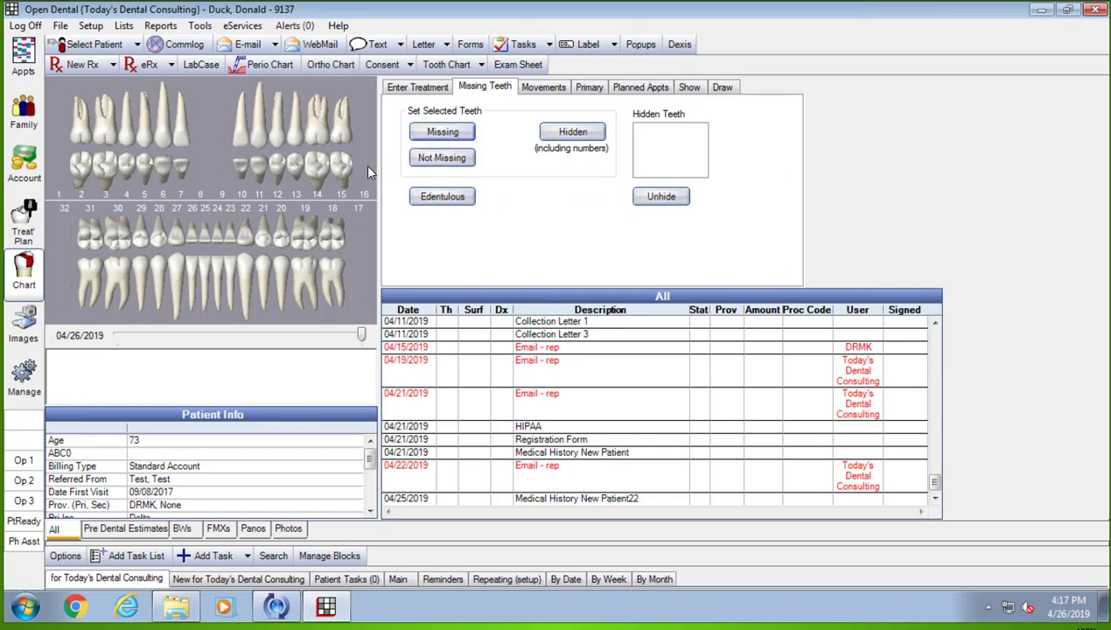
{"action": "left_click", "coordinate": [442, 159]}
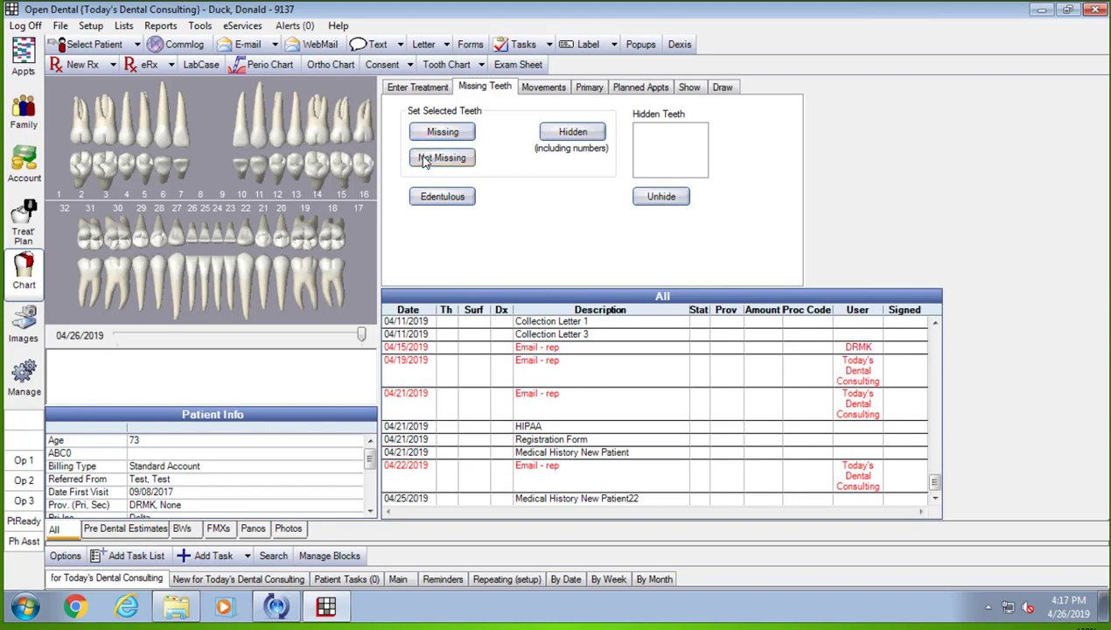
Chart existing amalgam fillings from another provider: MOD on teeth 18 and 19 and MO on tooth 30
{"action": "left_click", "coordinate": [432, 91]}
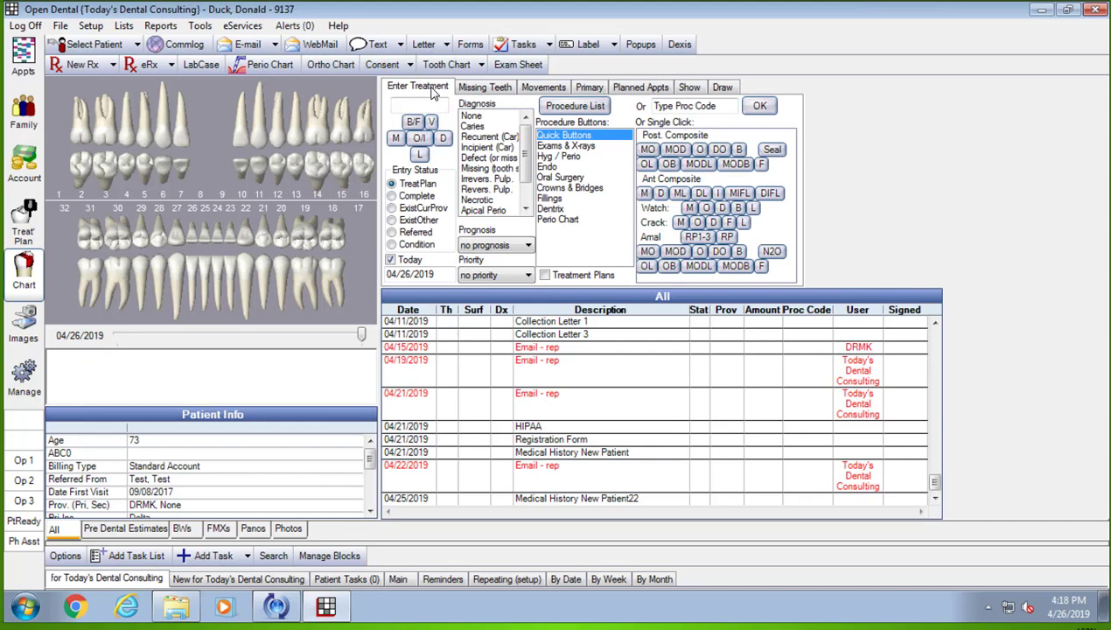
{"action": "left_click", "coordinate": [392, 221]}
{"action": "left_click", "coordinate": [301, 235]}
{"action": "left_click", "coordinate": [330, 240]}
{"action": "left_click", "coordinate": [670, 252]}
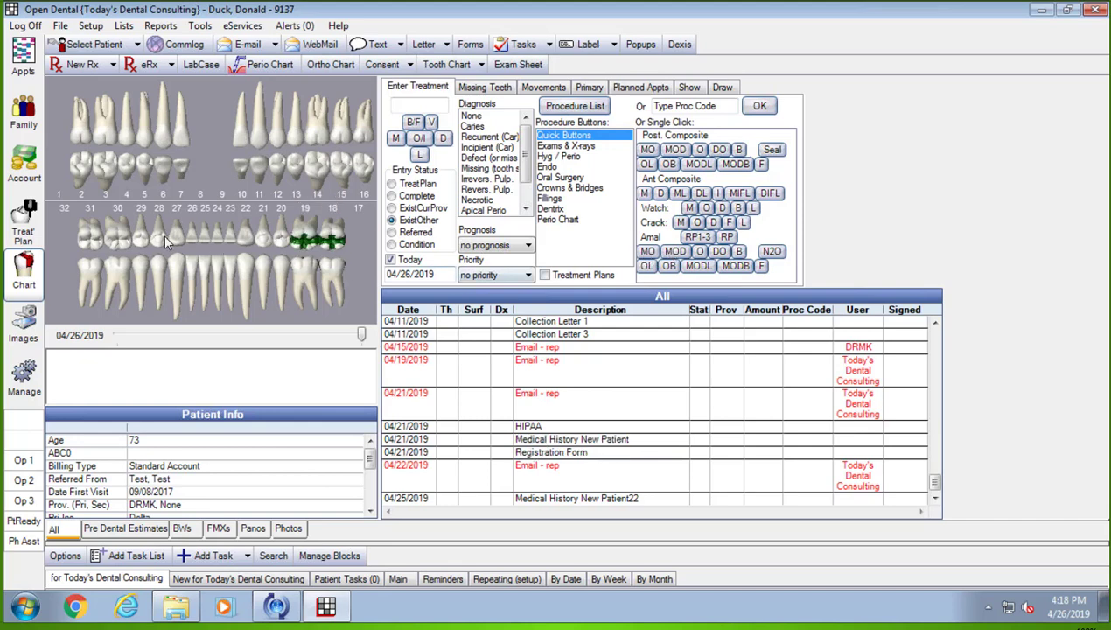
{"action": "left_click", "coordinate": [119, 237]}
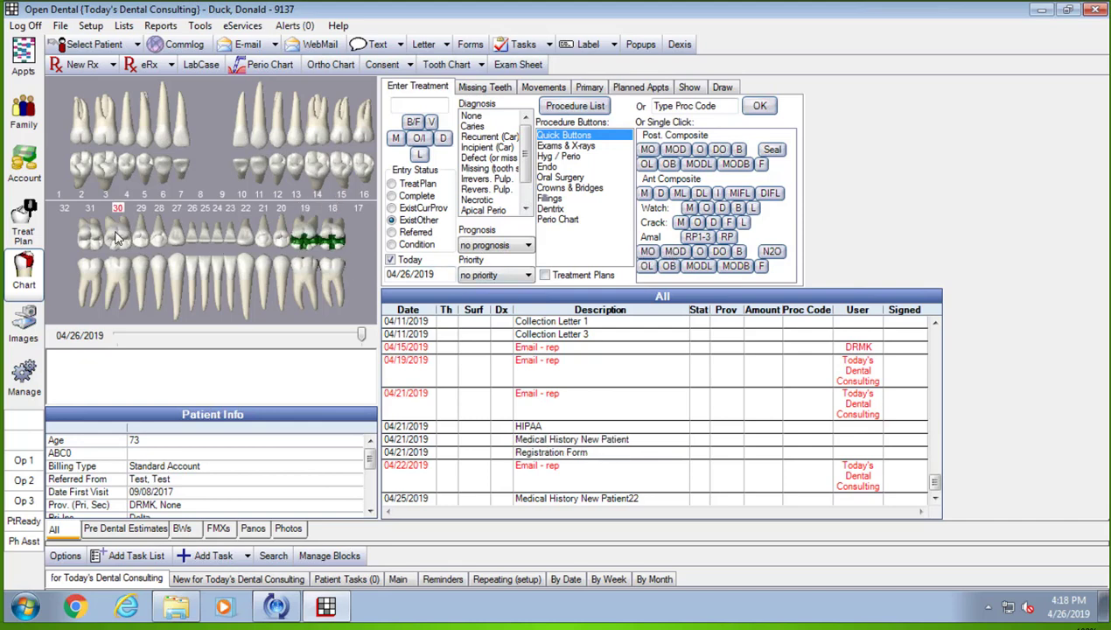
{"action": "left_click", "coordinate": [647, 252]}
With treatment-planned entry status, chart a mesial surface watch on tooth 2 and a distal crack on tooth 3
{"action": "left_click", "coordinate": [392, 184]}
{"action": "left_click", "coordinate": [82, 165]}
{"action": "left_click", "coordinate": [691, 209]}
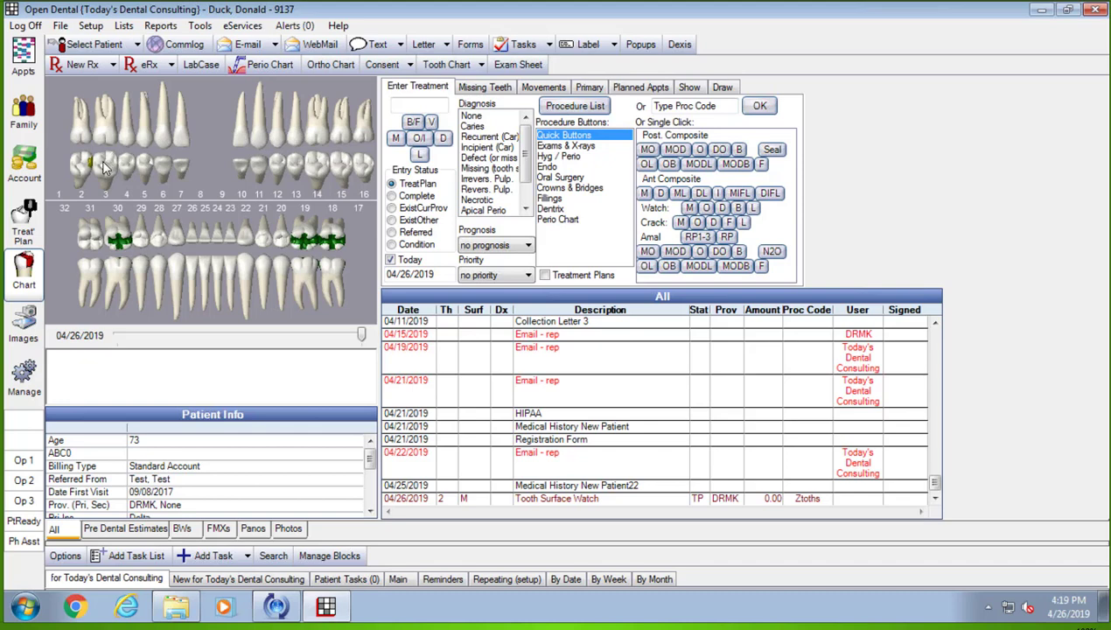
{"action": "left_click", "coordinate": [102, 167]}
{"action": "left_click", "coordinate": [713, 223]}
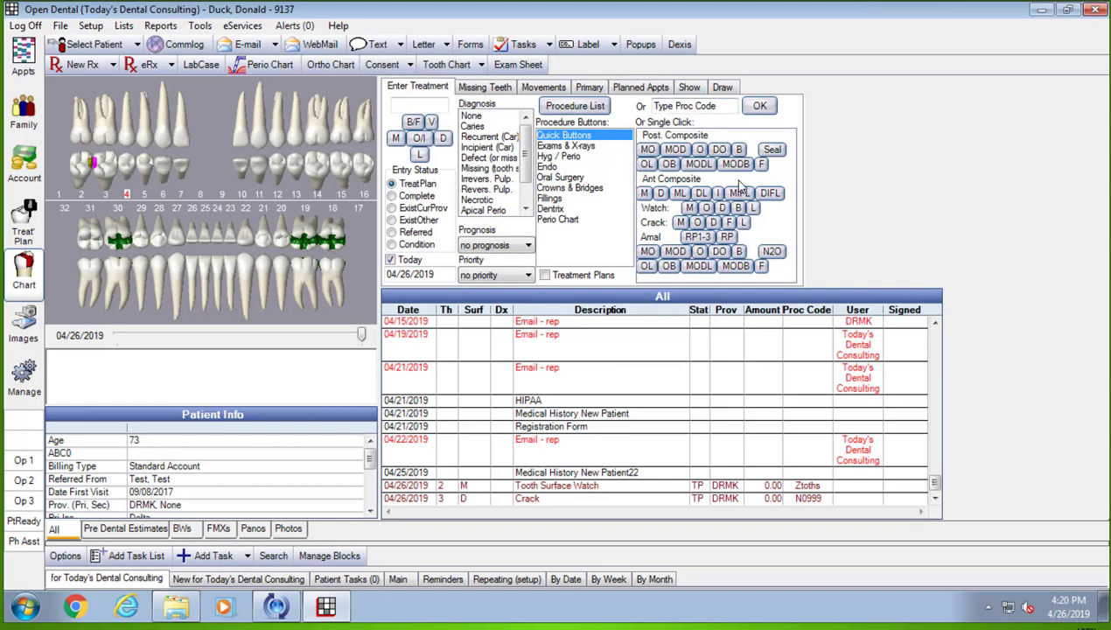
Treatment-plan posterior composite fillings: MOD on tooth 4 and DO on tooth 5
{"action": "left_click", "coordinate": [675, 151]}
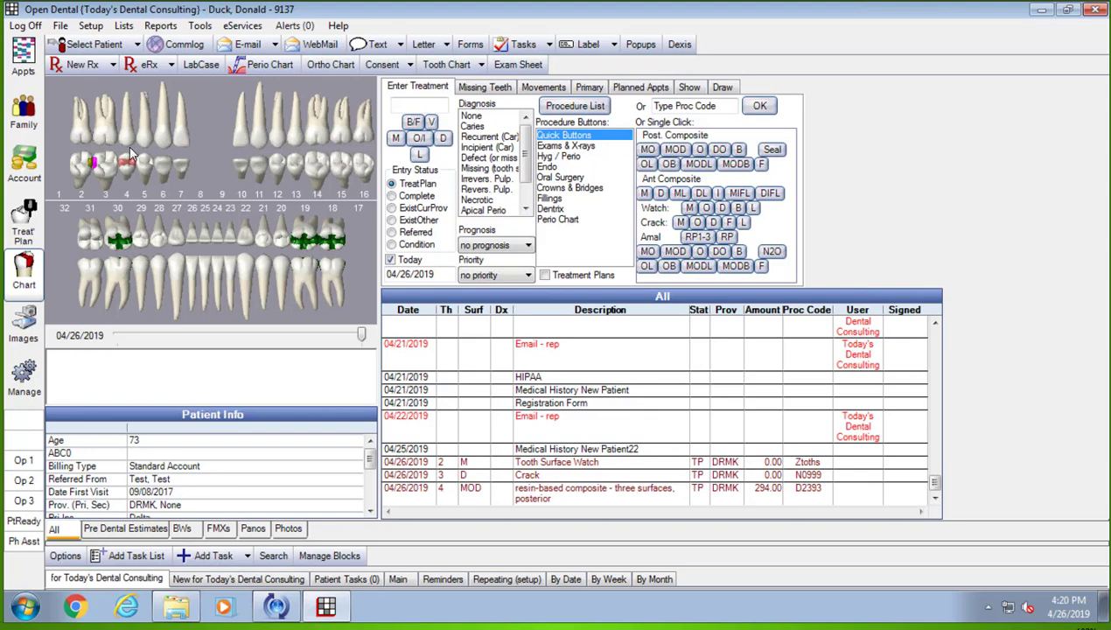
{"action": "left_click", "coordinate": [142, 167]}
{"action": "left_click", "coordinate": [718, 151]}
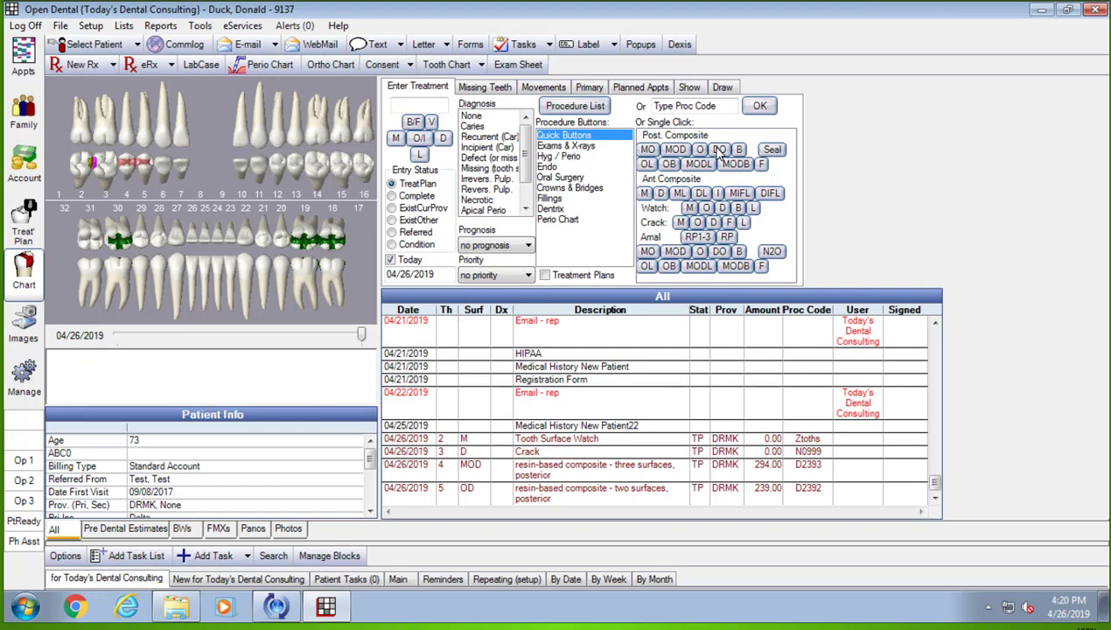
Treatment-plan a porcelain bridge spanning teeth 7 to 10
{"action": "left_click", "coordinate": [92, 160]}
{"action": "left_click", "coordinate": [568, 188]}
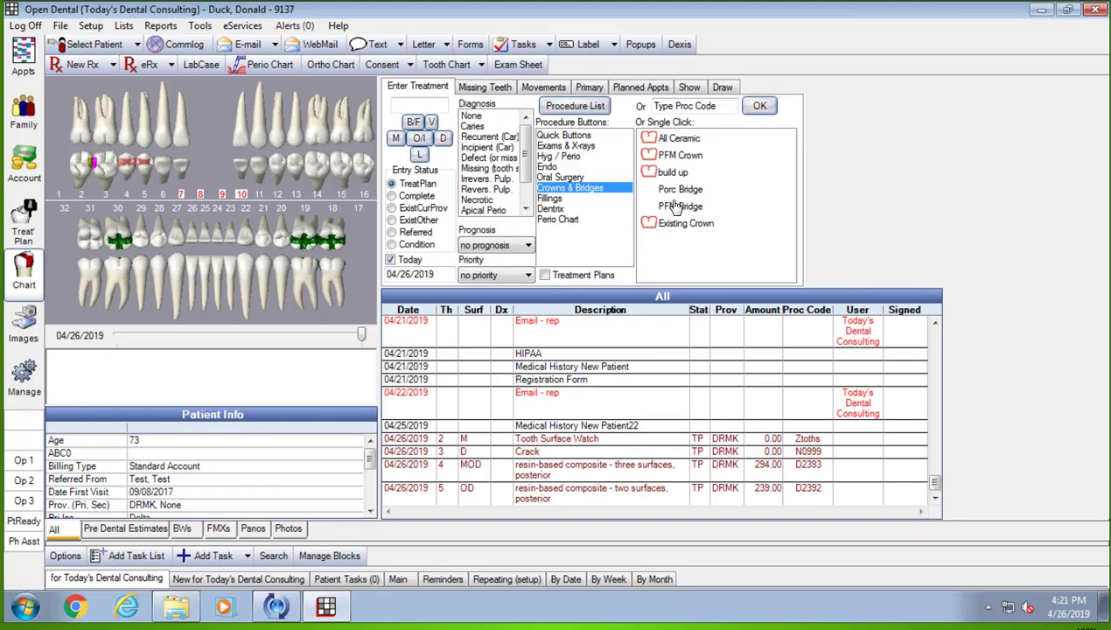
{"action": "left_click", "coordinate": [679, 189]}
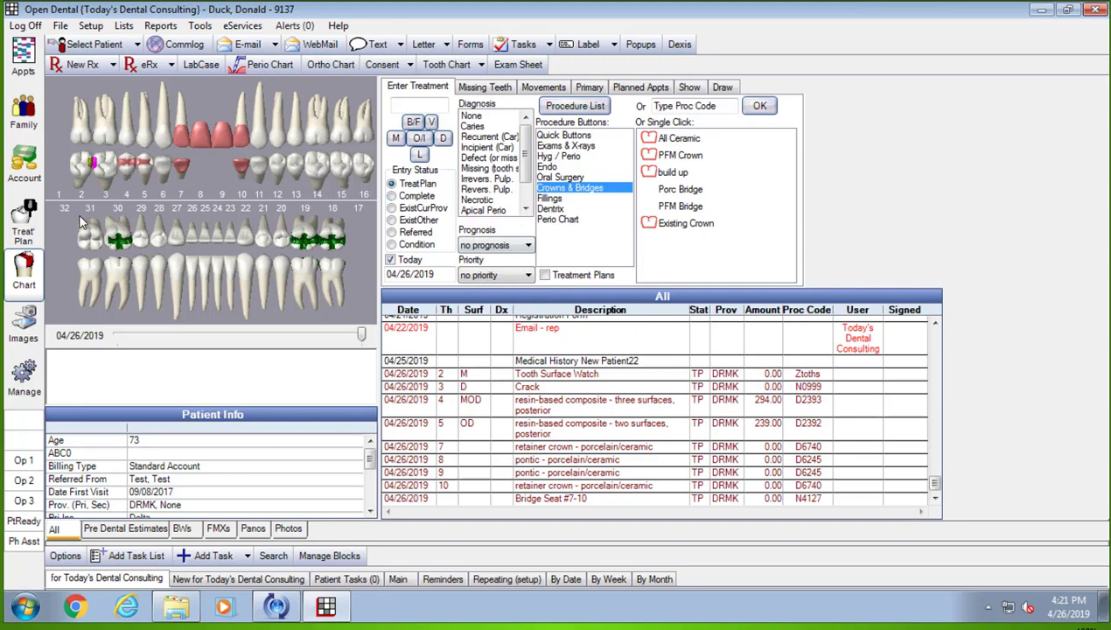
Treatment-plan four quadrants of periodontal scaling and root planing, and view the first entry's quadrant options without changing it
{"action": "left_click", "coordinate": [552, 138]}
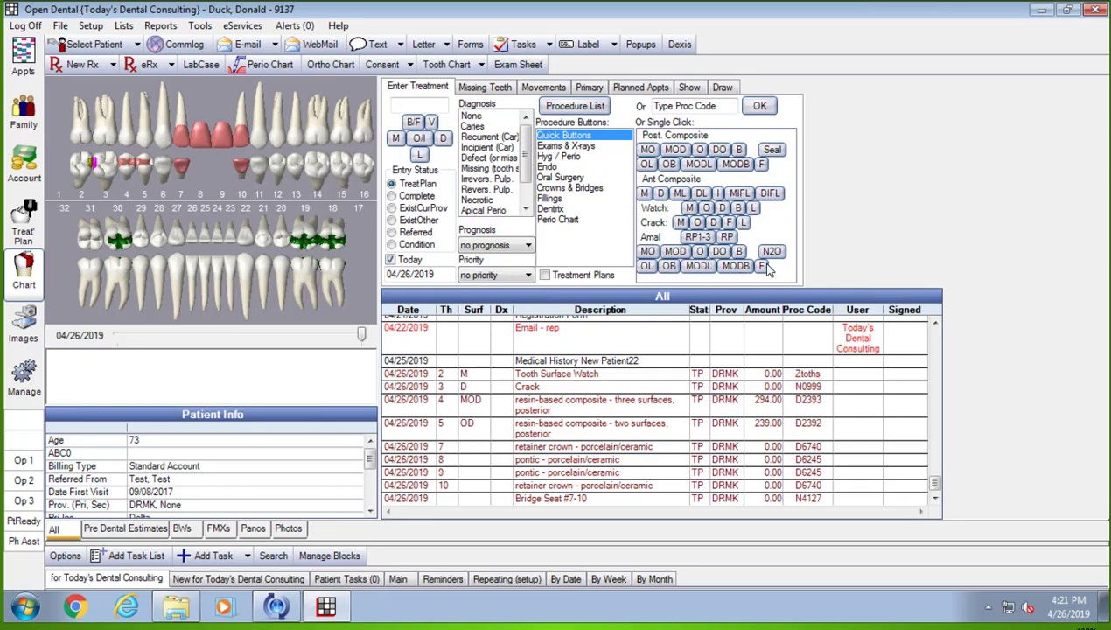
{"action": "left_click", "coordinate": [724, 236]}
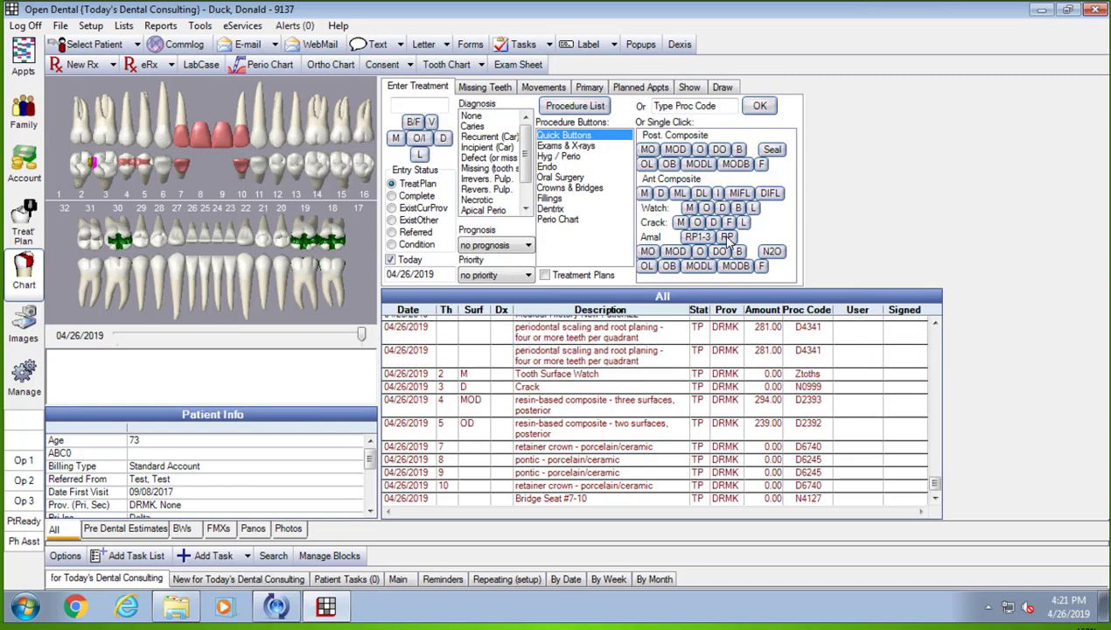
{"action": "left_click", "coordinate": [721, 234]}
{"action": "left_click", "coordinate": [935, 480]}
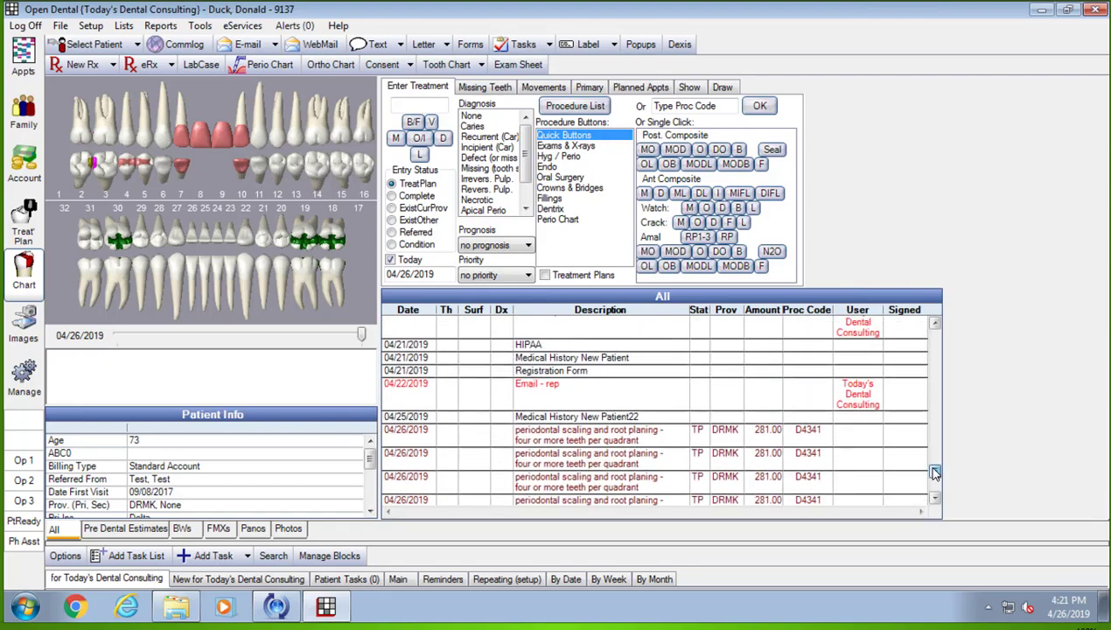
{"action": "scroll", "coordinate": [936, 473], "scroll_direction": "down", "scroll_amount": 2}
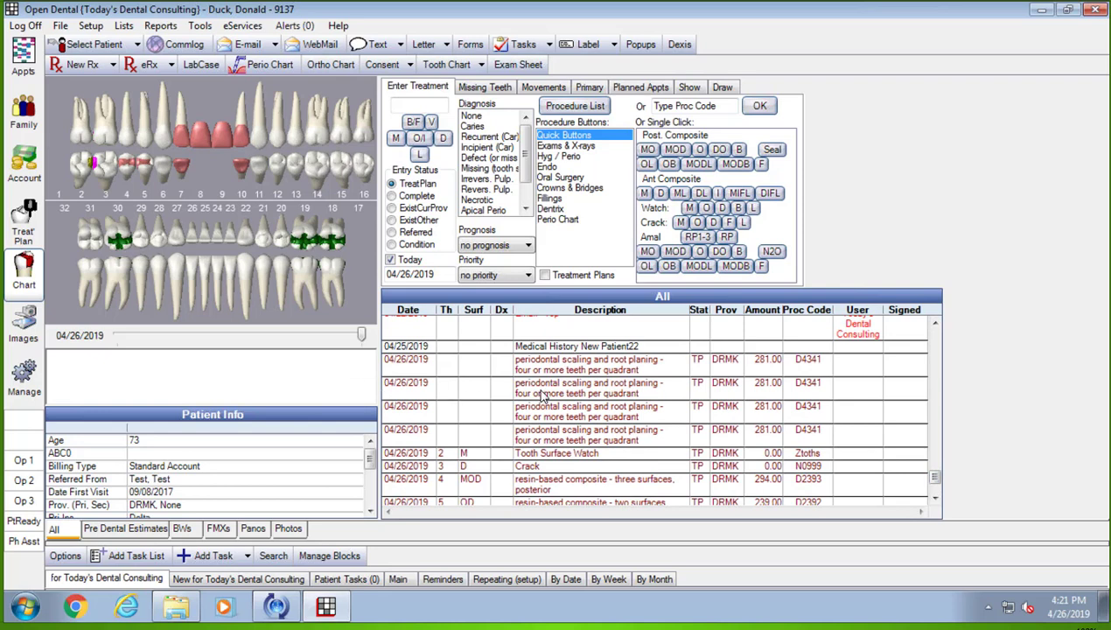
{"action": "double_click", "coordinate": [592, 370]}
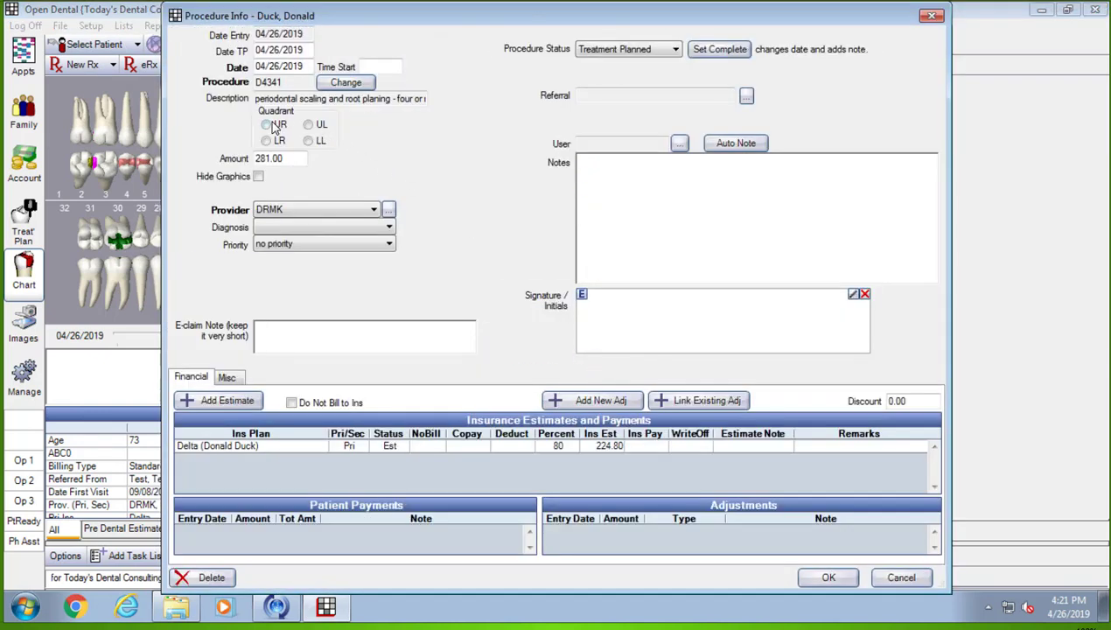
{"action": "left_click", "coordinate": [903, 577]}
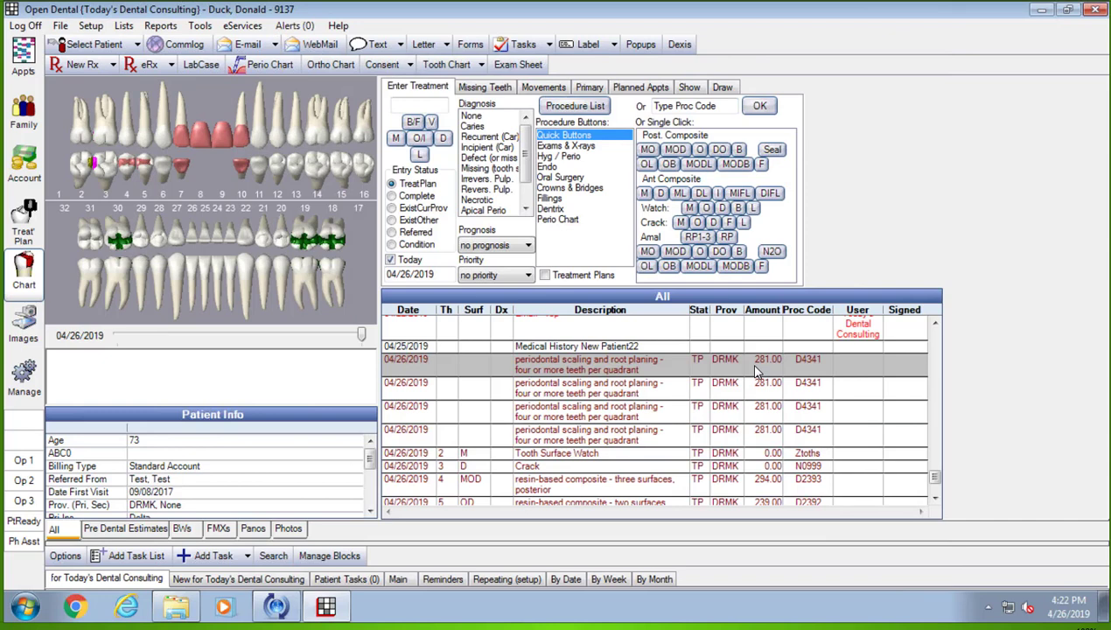
Treatment-plan a mesial anterior composite filling on tooth 23
{"action": "left_click", "coordinate": [233, 238]}
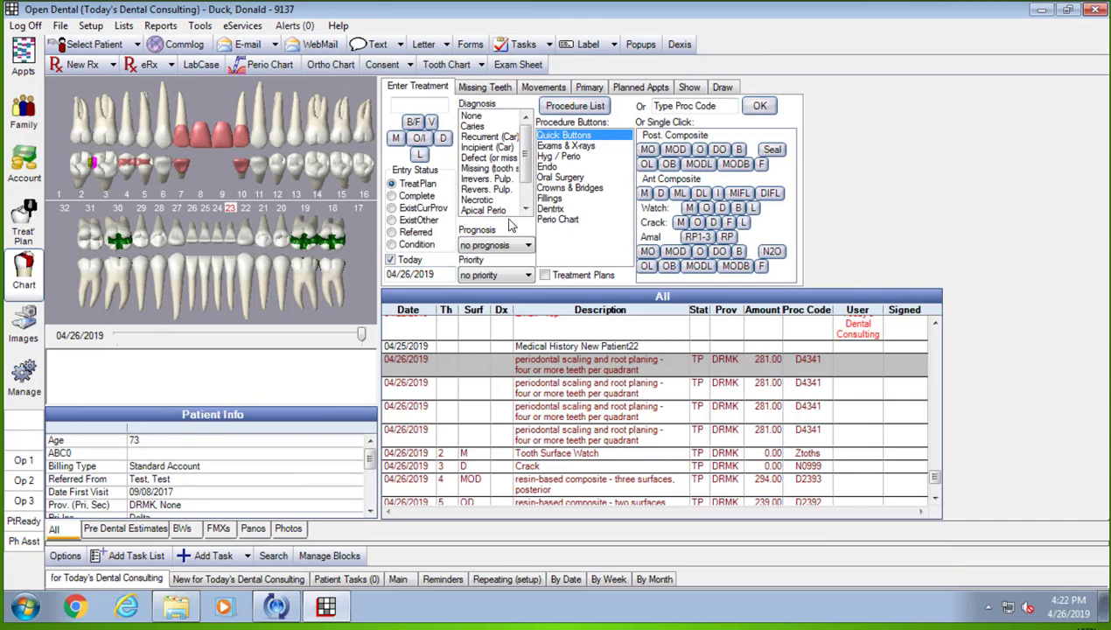
{"action": "left_click", "coordinate": [645, 193]}
Treatment-plan the Endo/Post/PFM procedure set on teeth 11, 13 and 15
{"action": "left_click", "coordinate": [576, 147]}
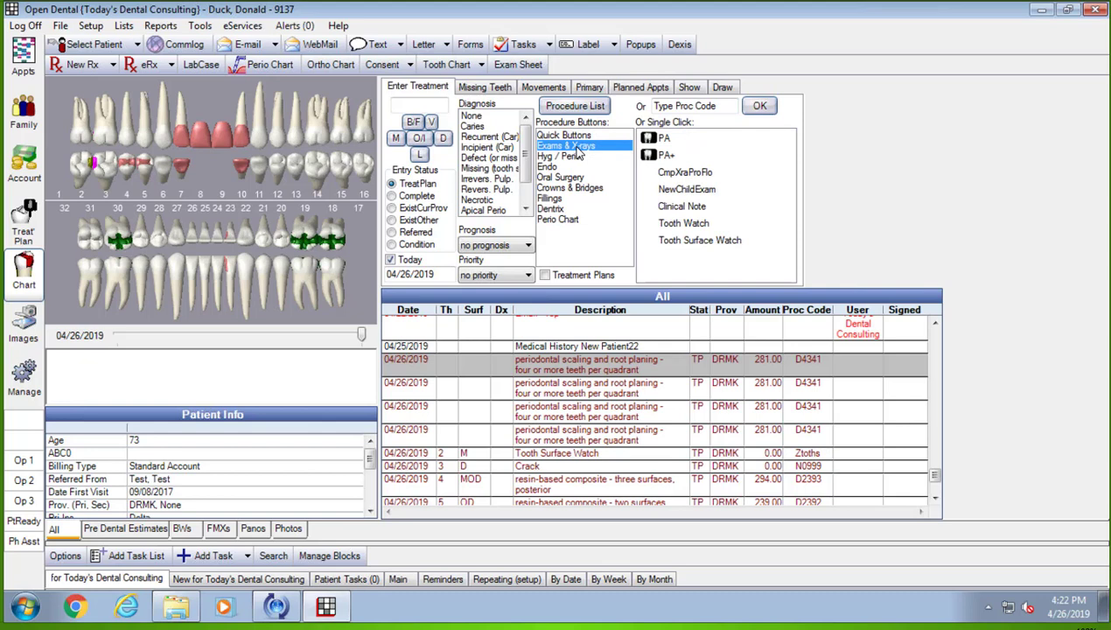
{"action": "left_click", "coordinate": [570, 157]}
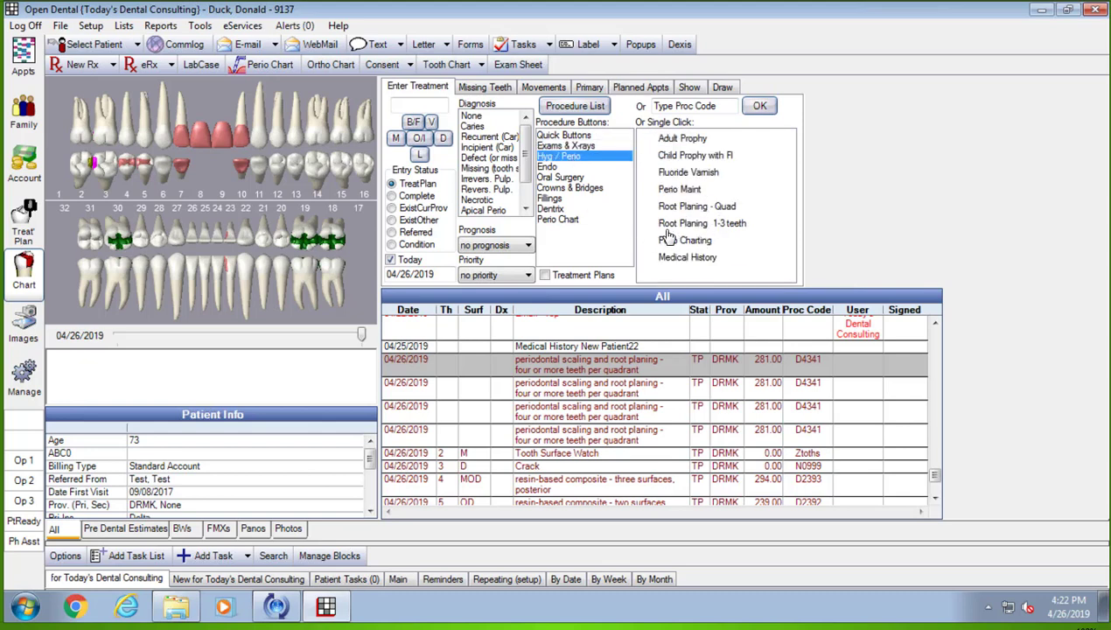
{"action": "left_click", "coordinate": [552, 172]}
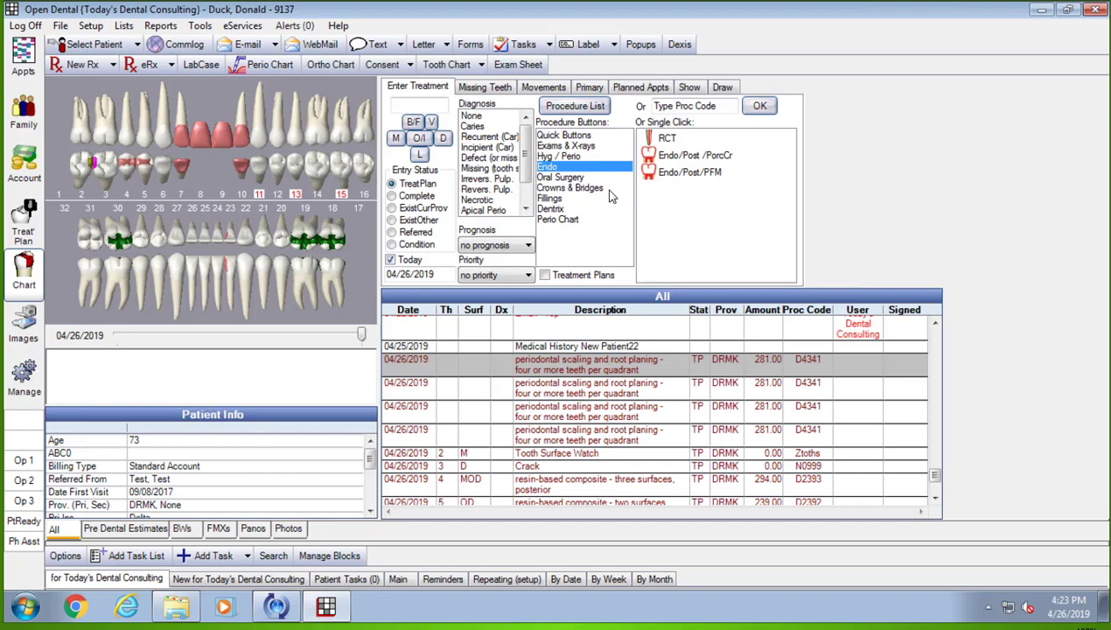
{"action": "left_click", "coordinate": [673, 175]}
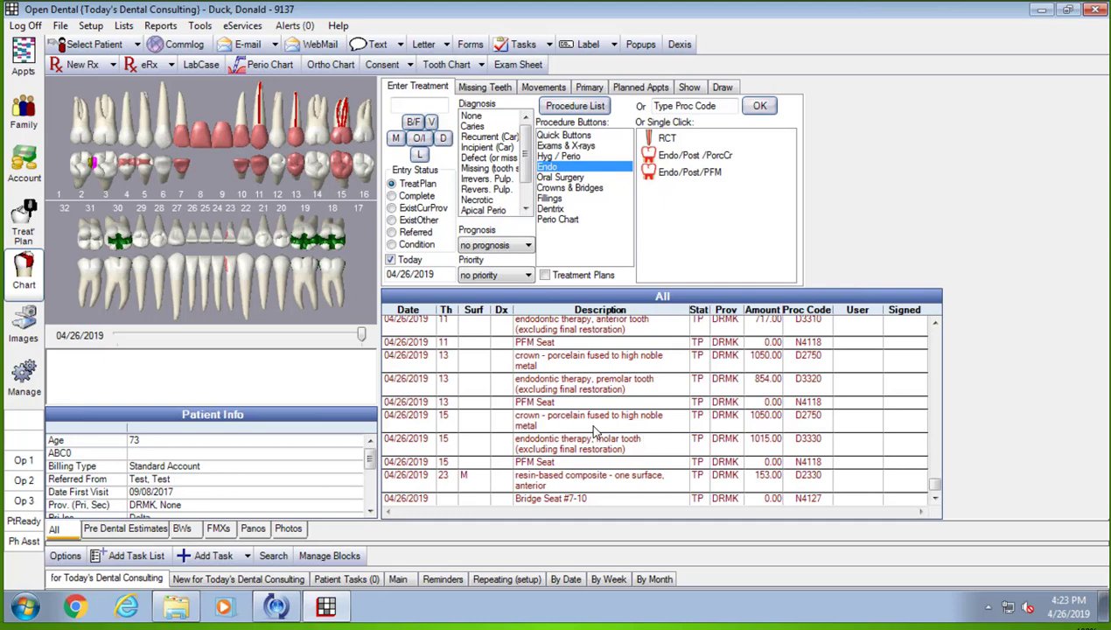
Examine the charted procedures in the enlarged list, and the procedure choices under Oral Surgery, Crowns & Bridges, Exams & X-rays and Quick Buttons
{"action": "left_click", "coordinate": [295, 164]}
{"action": "left_click", "coordinate": [420, 91]}
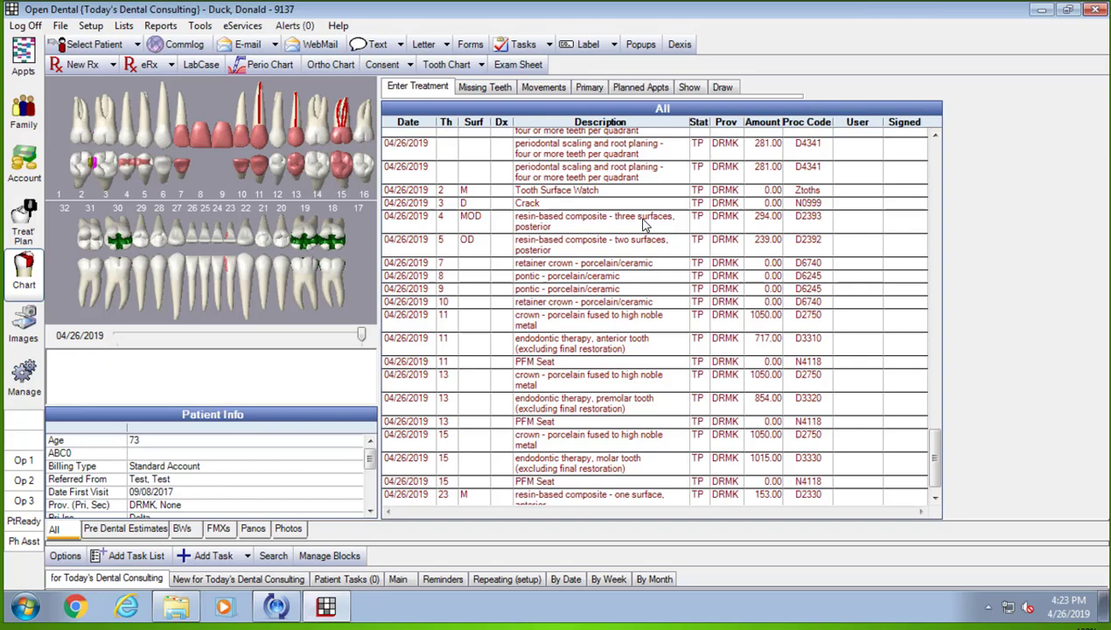
{"action": "left_click", "coordinate": [419, 88]}
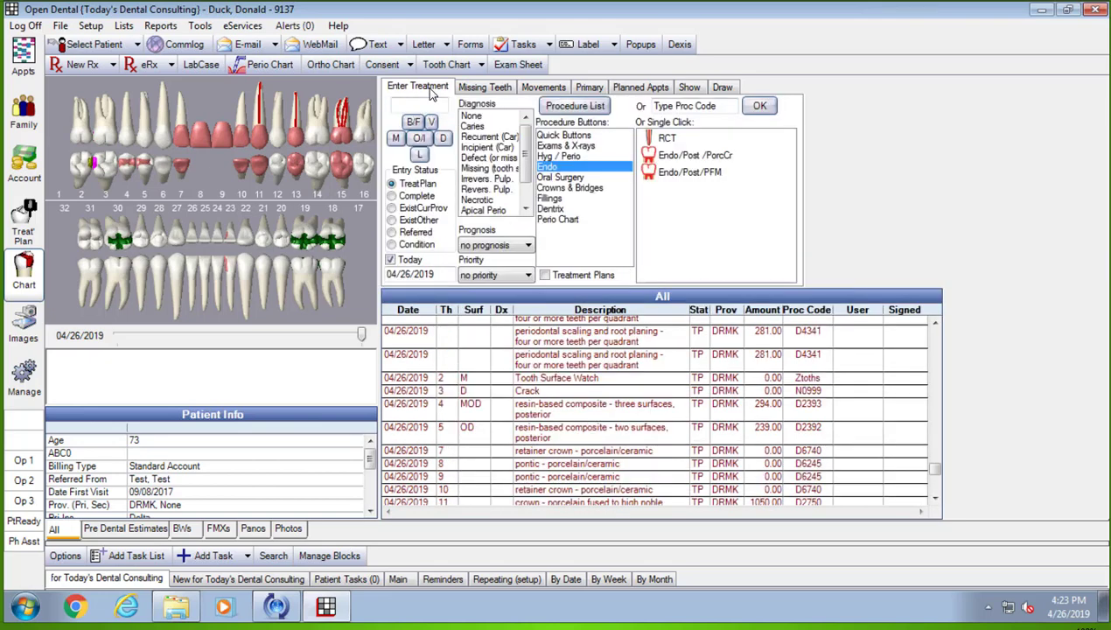
{"action": "left_click", "coordinate": [430, 91]}
{"action": "left_click", "coordinate": [429, 91]}
{"action": "left_click", "coordinate": [557, 179]}
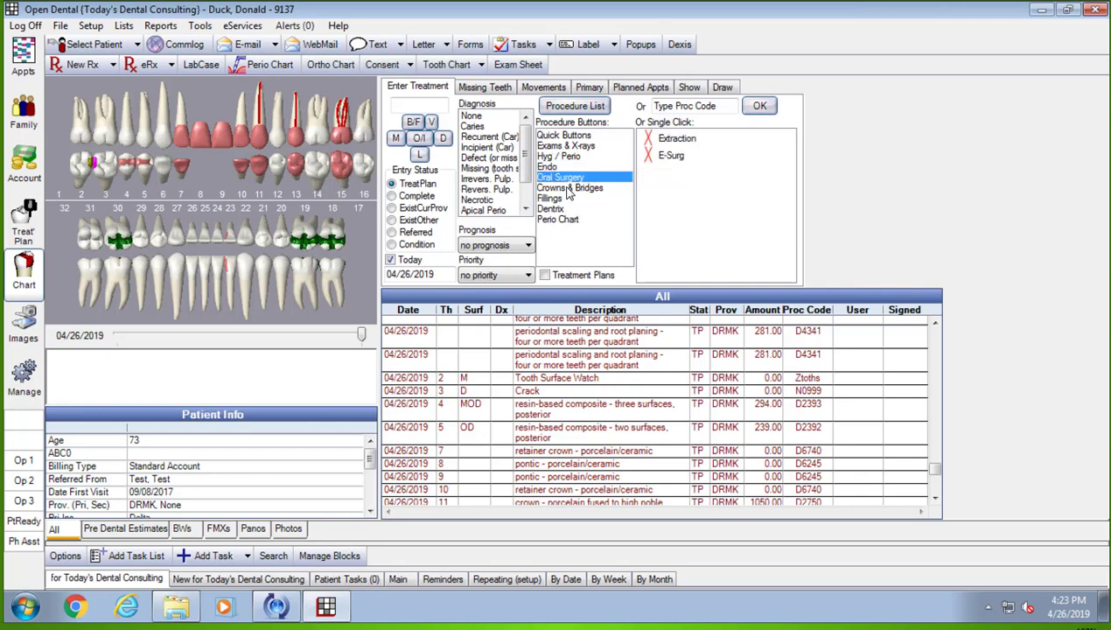
{"action": "left_click", "coordinate": [567, 191]}
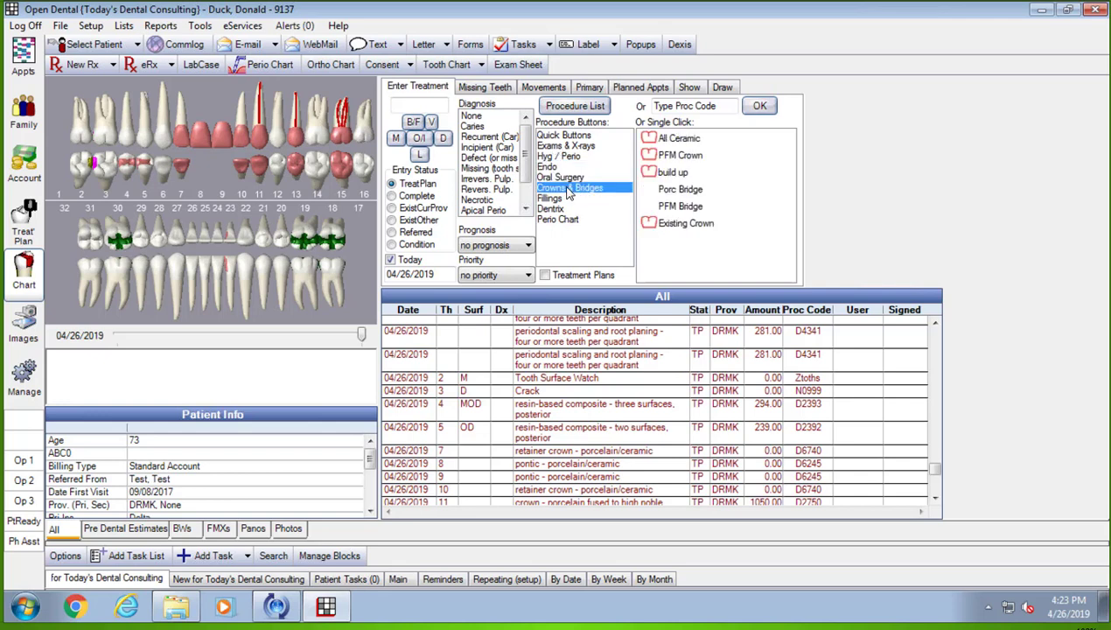
{"action": "left_click", "coordinate": [564, 146]}
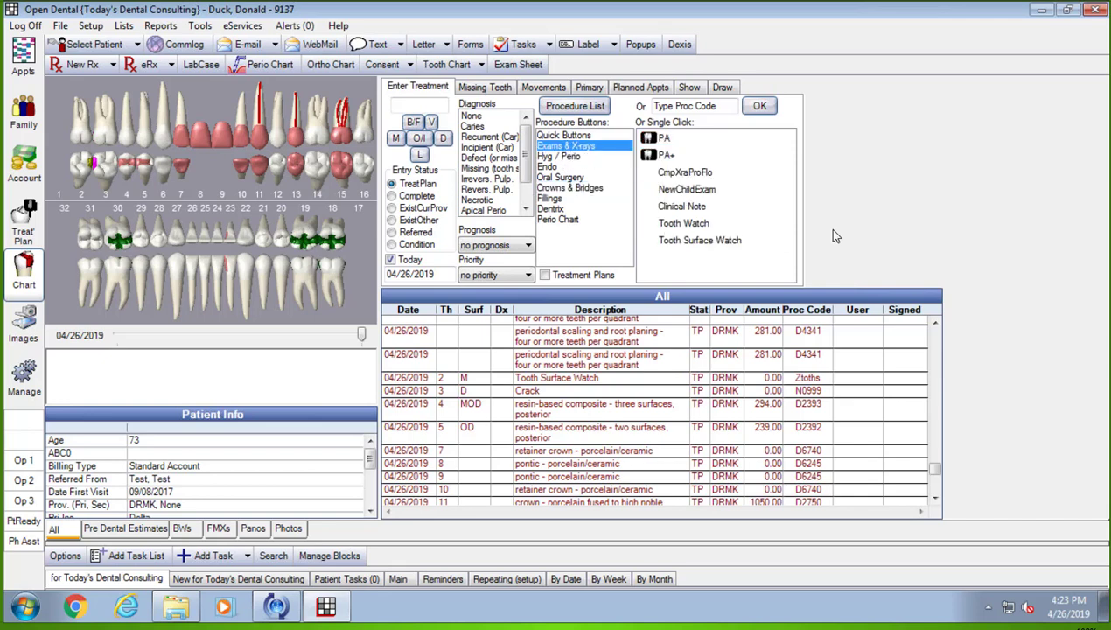
{"action": "left_click", "coordinate": [581, 136]}
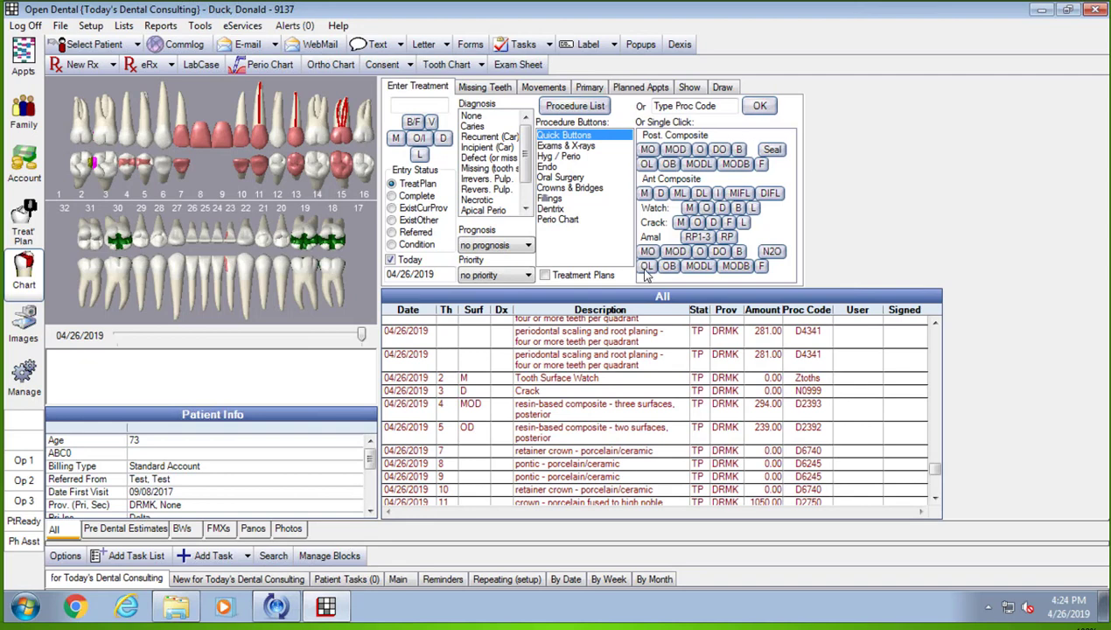